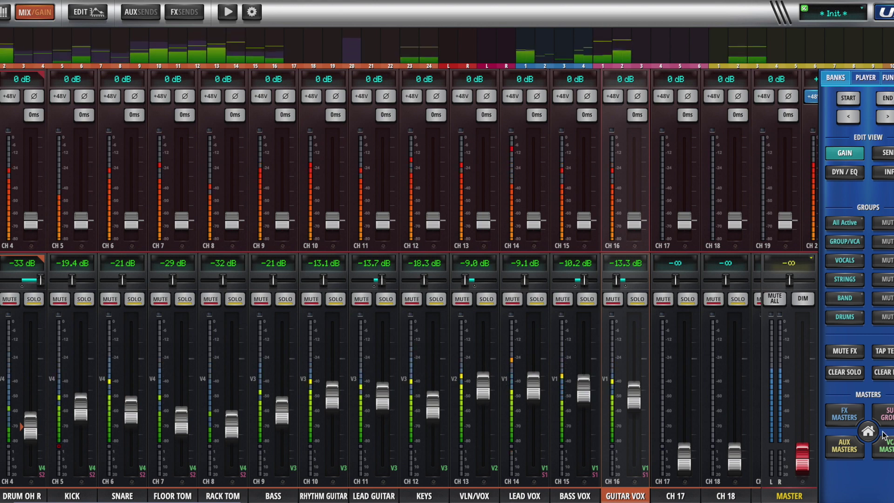
- Show the subgroup faders in Masters and select the DRUMS subgroup strip
left_click(885, 414)
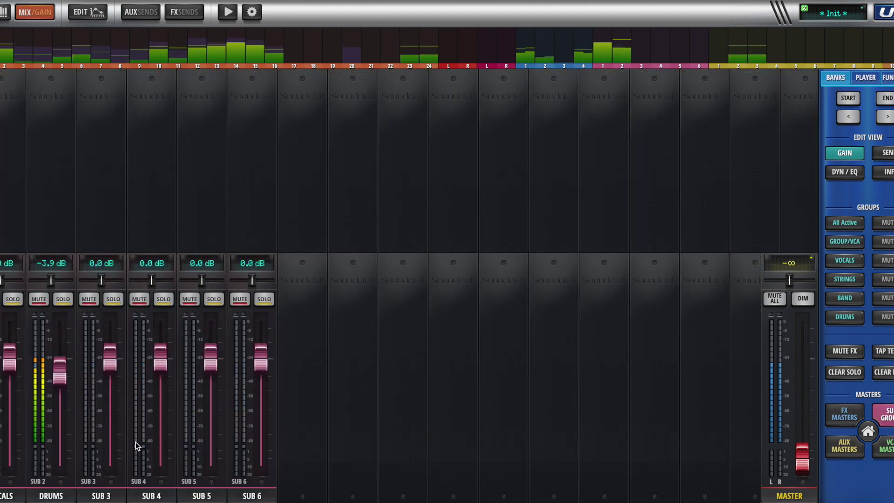
left_click(6, 491)
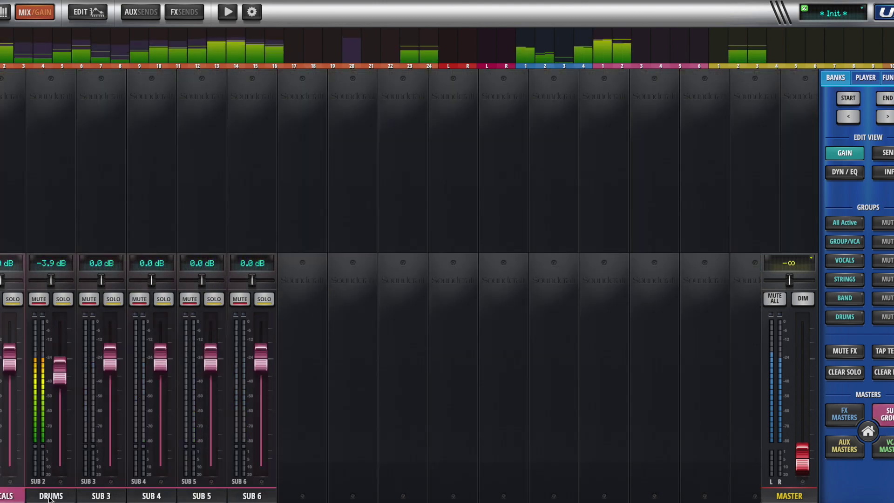
left_click(49, 496)
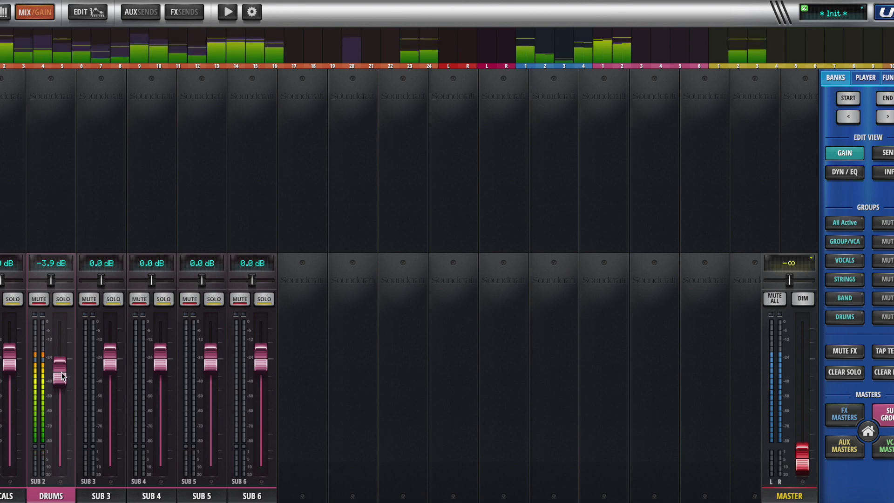
- Set DRUMS to -3.1 dB and master to 0.0 dB, then mute all channels
mouse_move(66, 368)
left_mouse_down()
mouse_move(69, 363)
mouse_move(66, 372)
left_mouse_up()
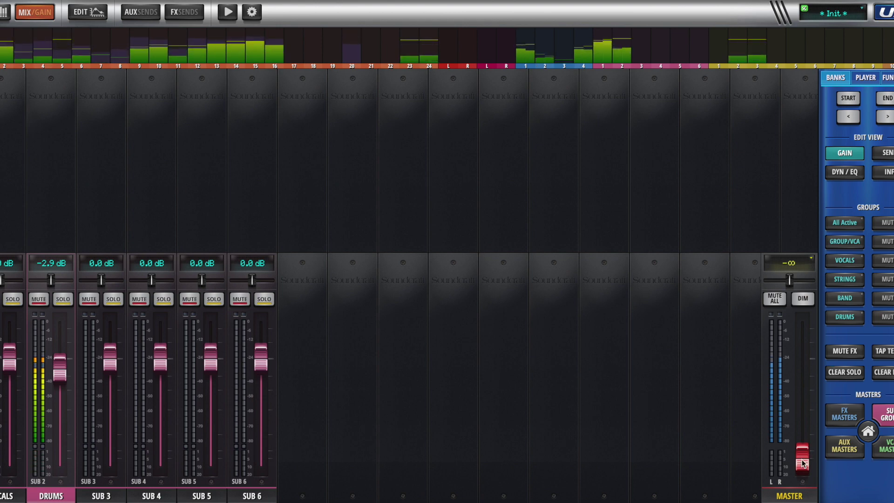
mouse_move(802, 462)
left_mouse_down()
mouse_move(805, 349)
mouse_move(808, 365)
left_mouse_up()
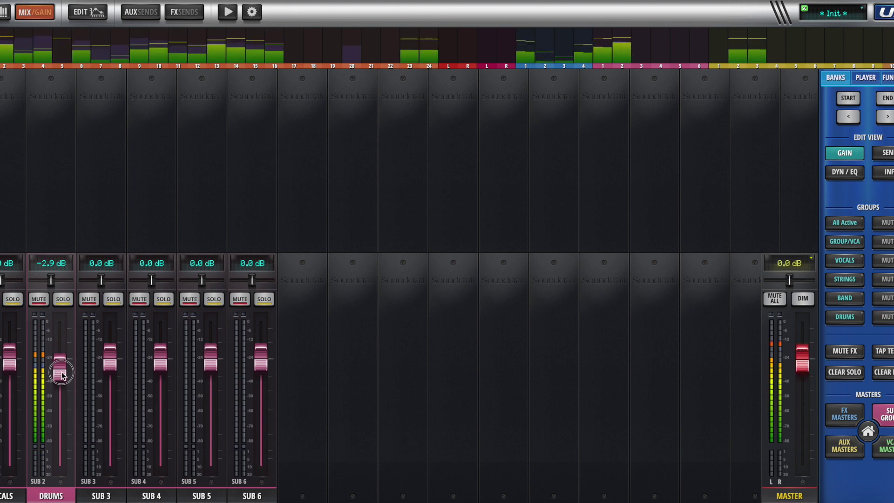
mouse_move(61, 375)
left_mouse_down()
mouse_move(63, 335)
mouse_move(50, 439)
mouse_move(62, 358)
mouse_move(60, 372)
left_mouse_up()
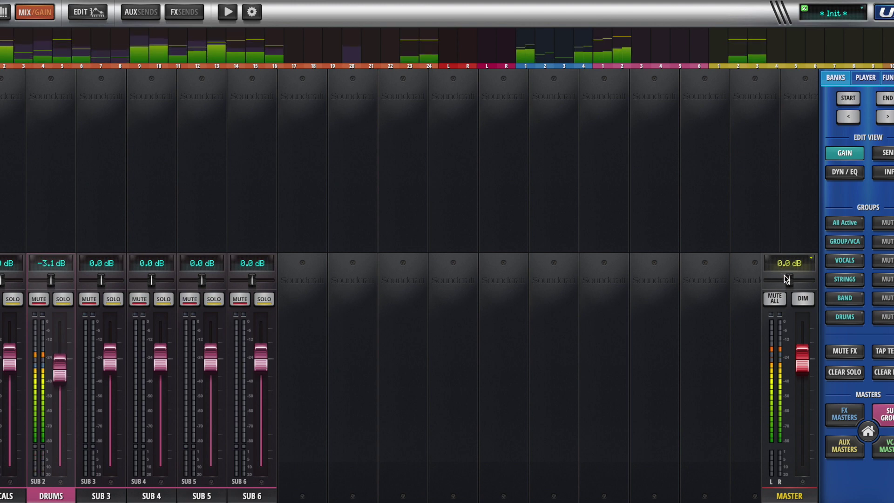
left_click(775, 300)
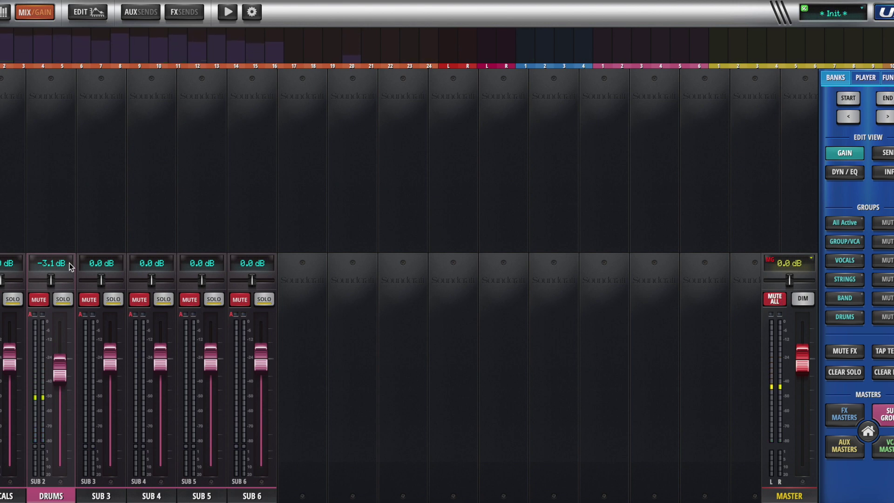
- In the meters overview, open the SUBS assignment page and select subgroup 2, DRUMS
left_click(3, 13)
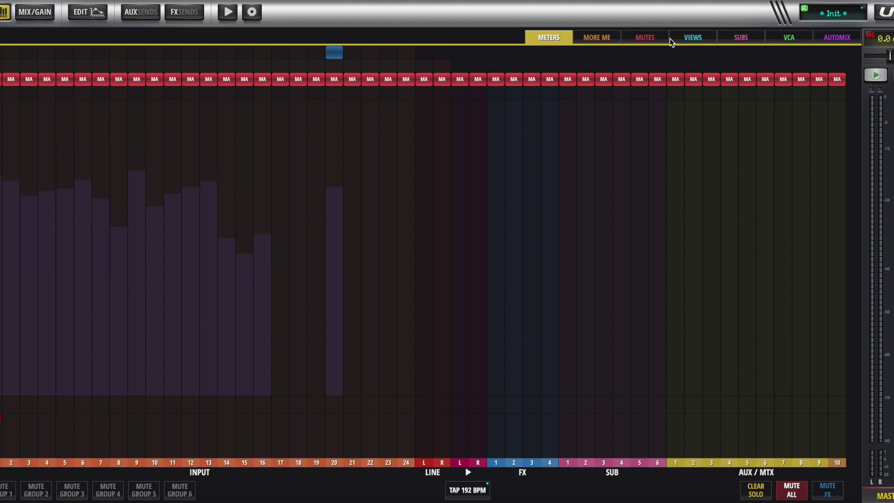
left_click(741, 38)
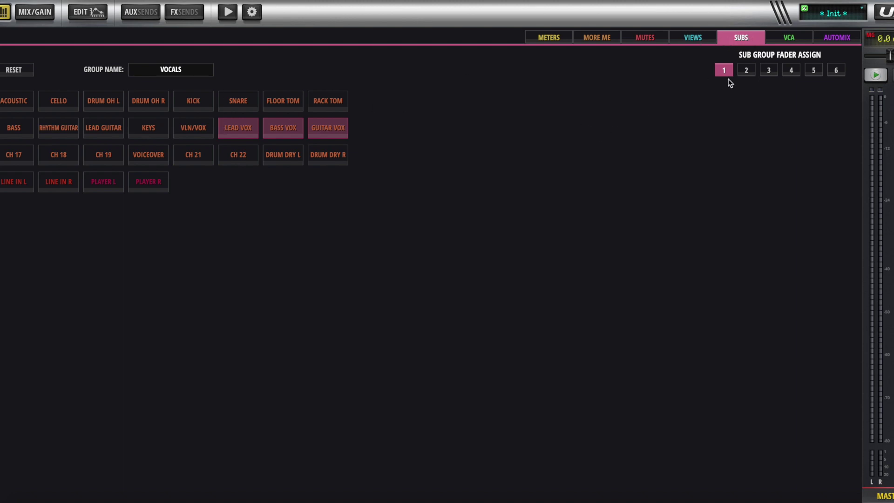
left_click(746, 71)
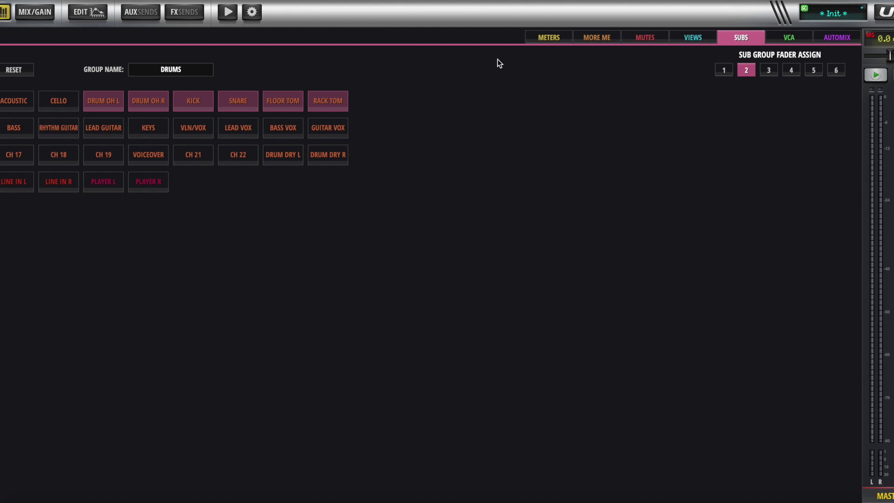
- Return from the DRUMS assignment page to the MIX/GAIN fader view
left_click(17, 13)
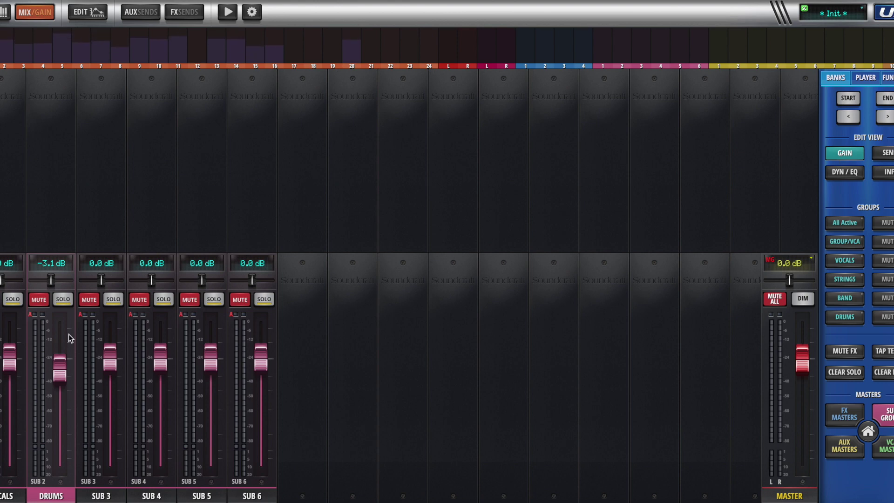
- Show the DRUMS compressor in DYN/EQ, select EQ band 1, and cancel Mute All
left_click(845, 172)
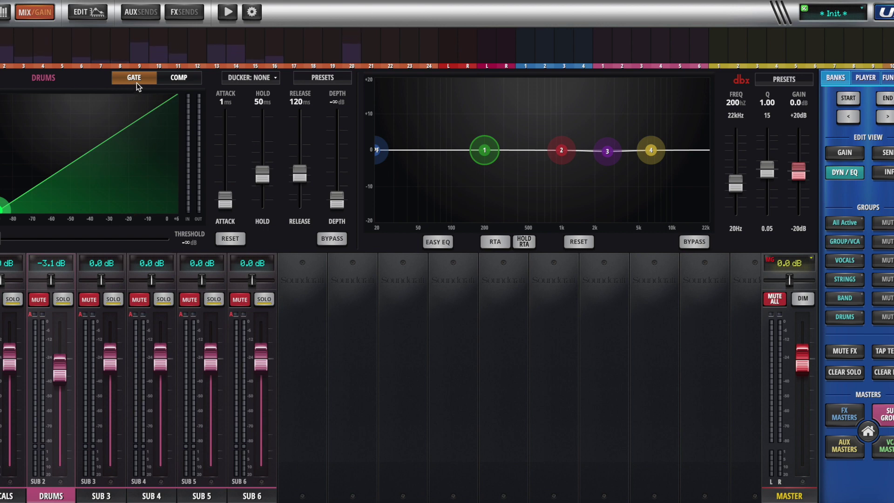
left_click(190, 79)
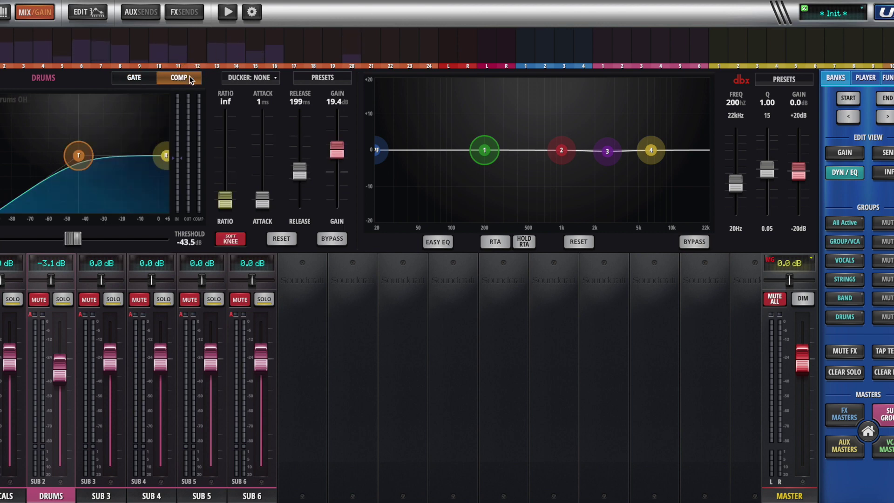
left_click(470, 144)
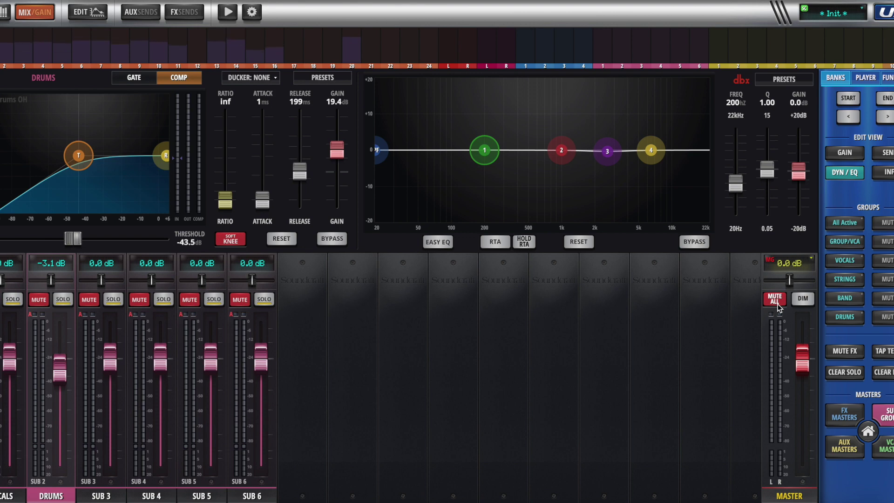
left_click(775, 299)
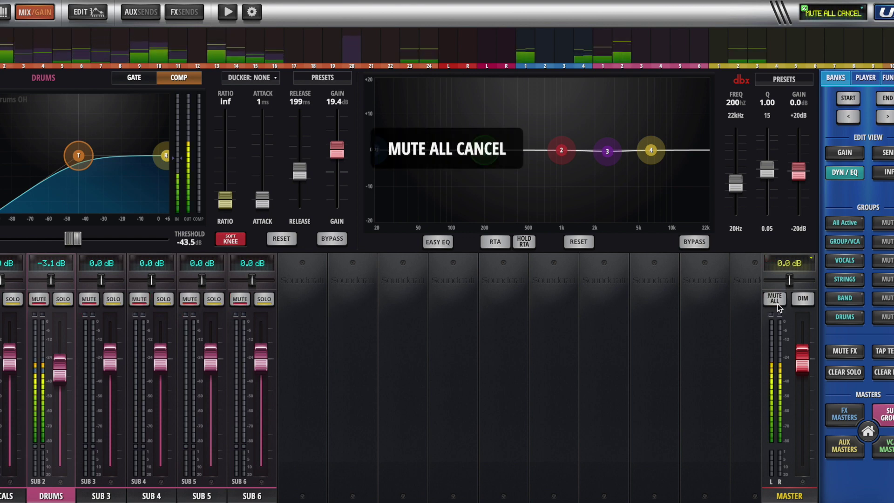
- Boost DRUMS EQ band 3 into a peak and sweep it across frequencies
mouse_move(607, 151)
left_mouse_down()
mouse_move(609, 120)
mouse_move(686, 59)
left_mouse_up()
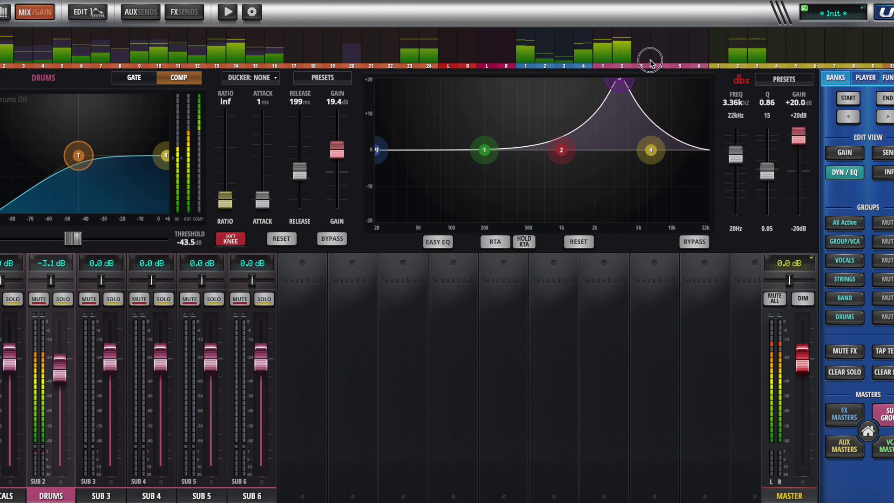
mouse_move(687, 59)
left_mouse_down()
mouse_move(599, 51)
mouse_move(441, 56)
mouse_move(575, 145)
mouse_move(617, 151)
left_mouse_up()
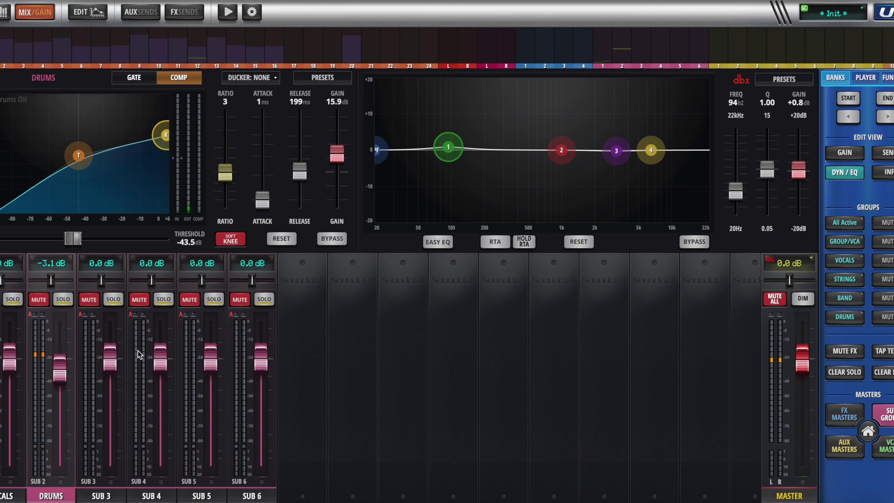
left_click(49, 16)
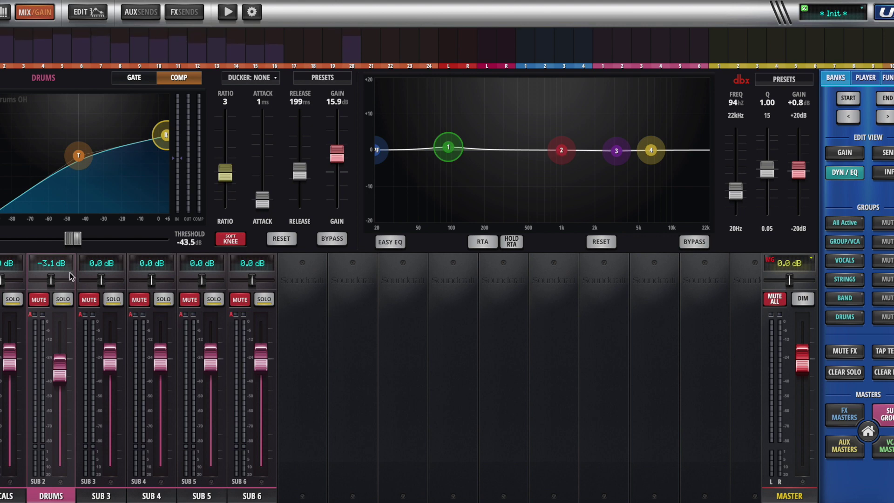
left_click(886, 412)
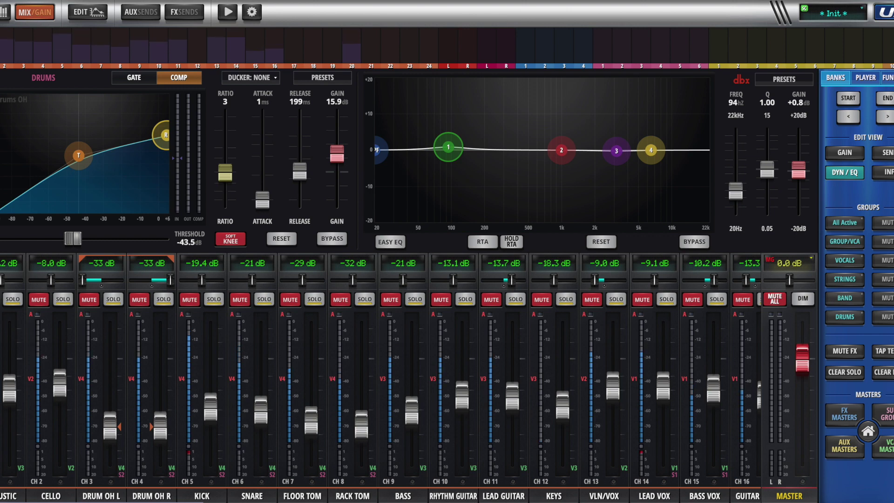
left_click(884, 413)
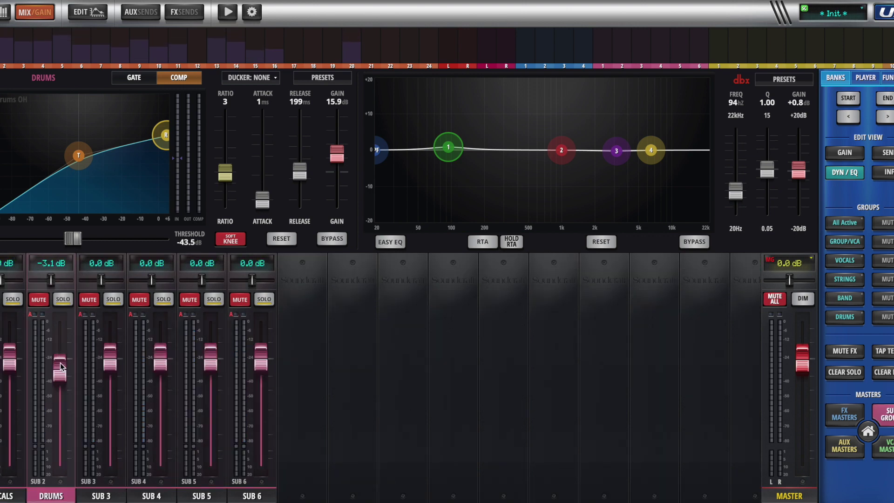